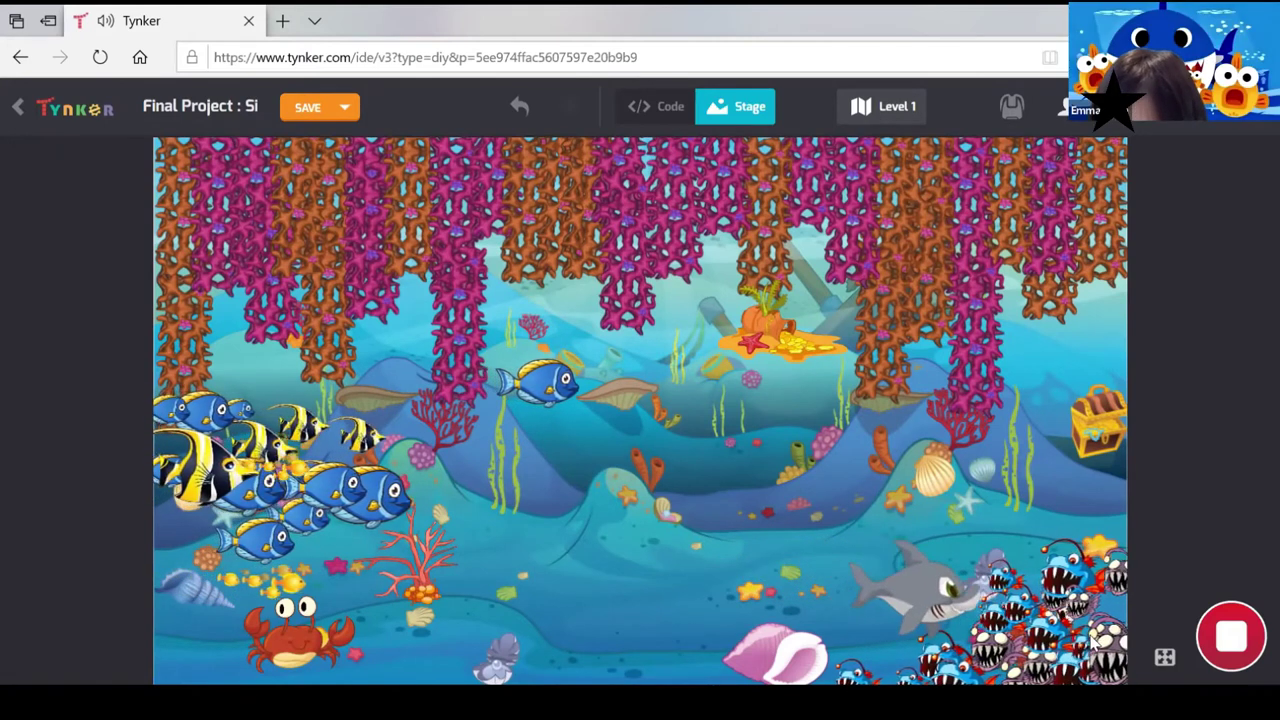
# Stop the running shark reef game with the red Stop button
pyautogui.click(1227, 634)
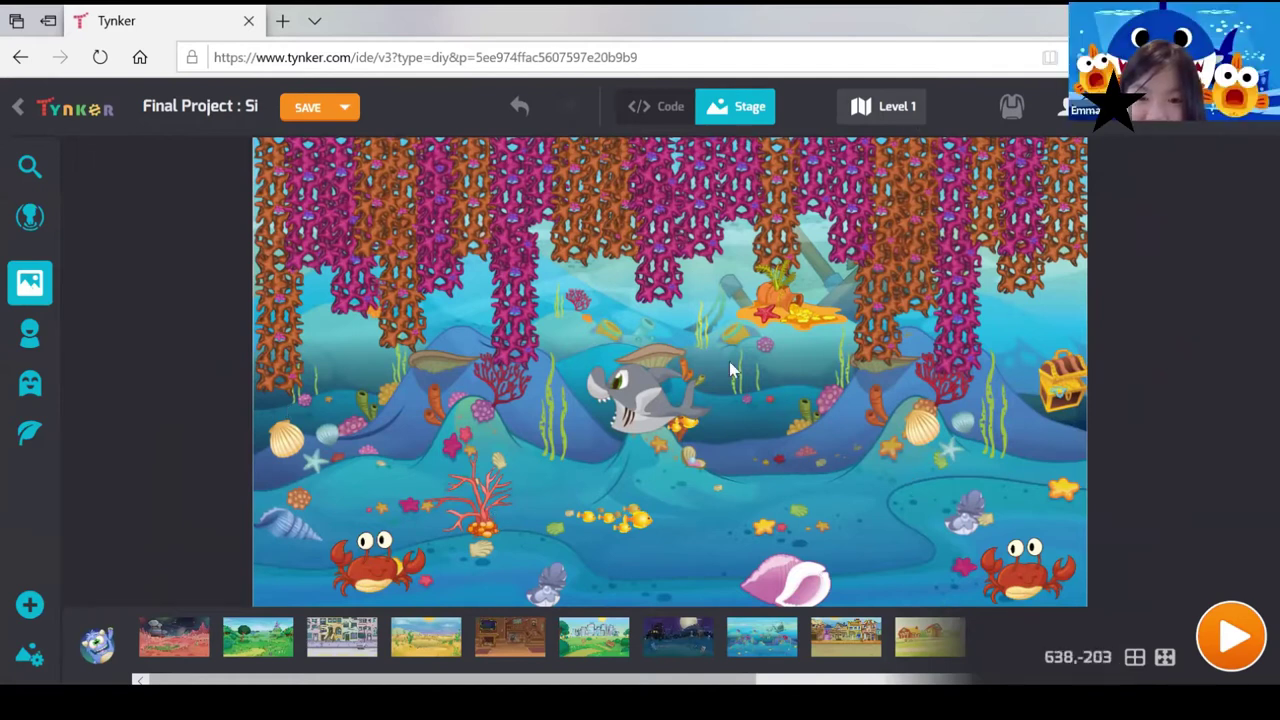
# Select the shark sprite in the center of the underwater stage
pyautogui.click(640, 410)
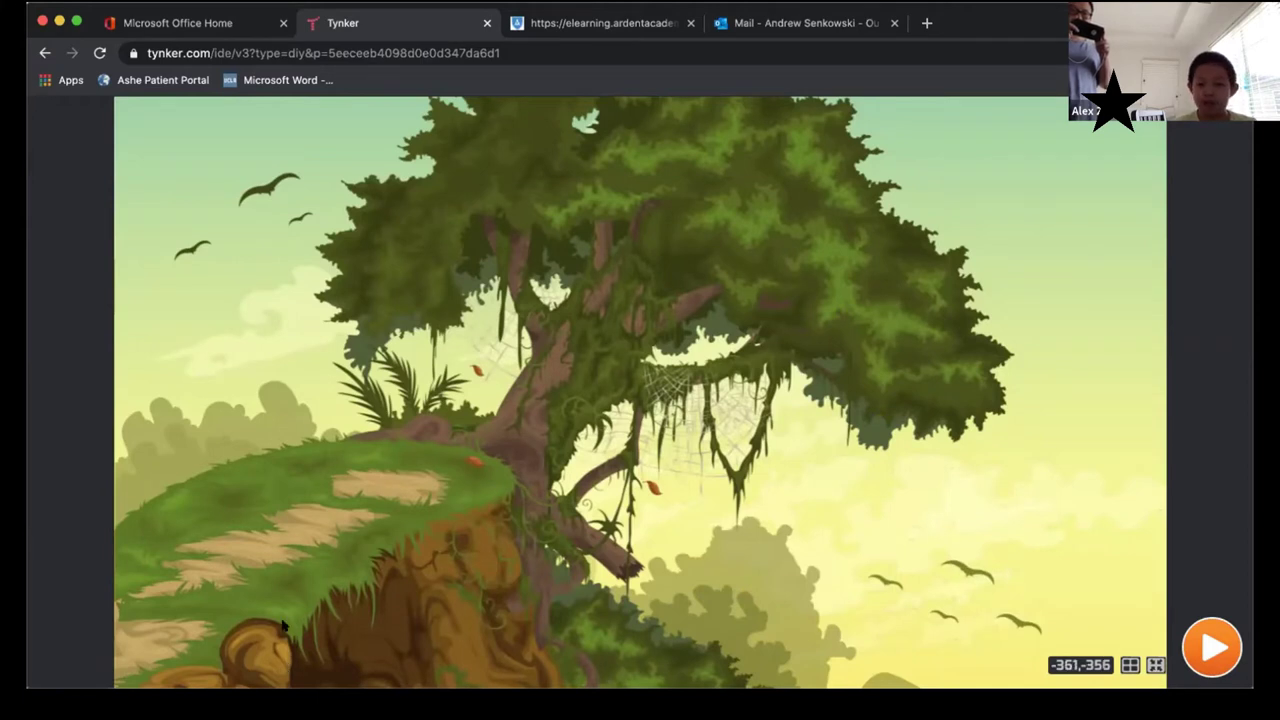
# Exit the full-screen stage view of the jungle tree project with Esc
pyautogui.press('Escape')
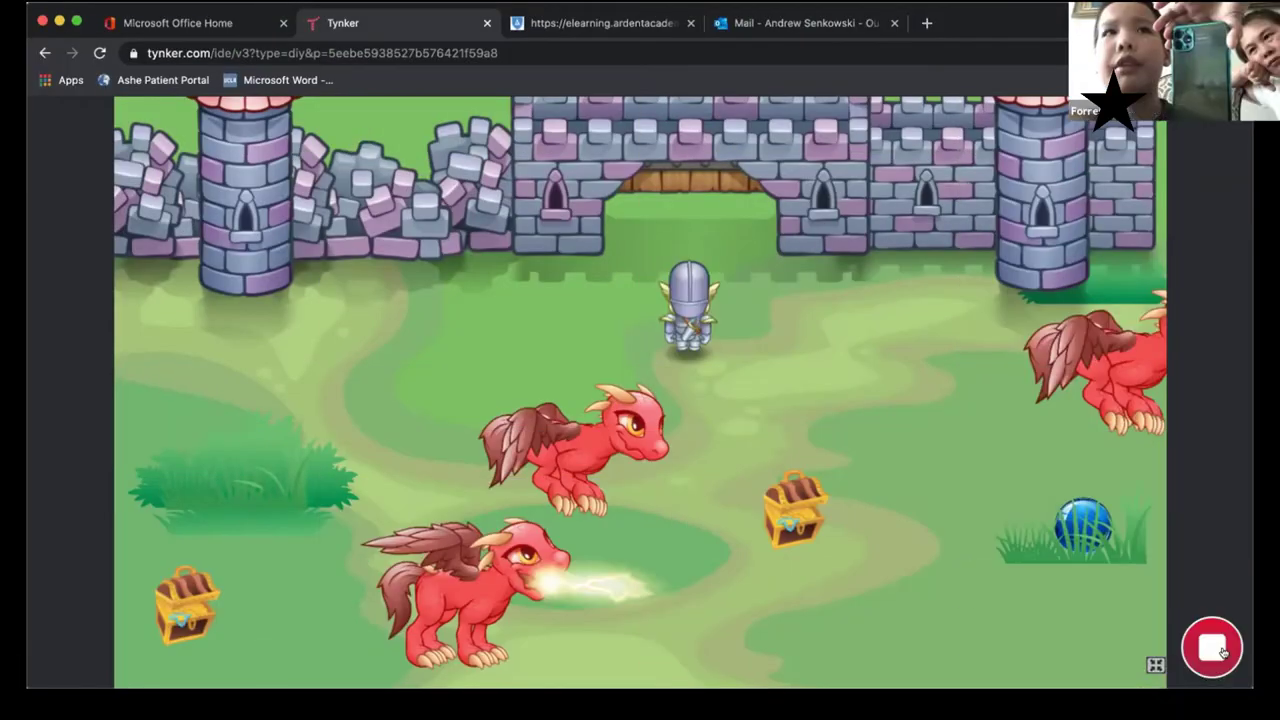
# Reset and play the knight-and-dragons castle game, then stop it
pyautogui.click(1222, 652)
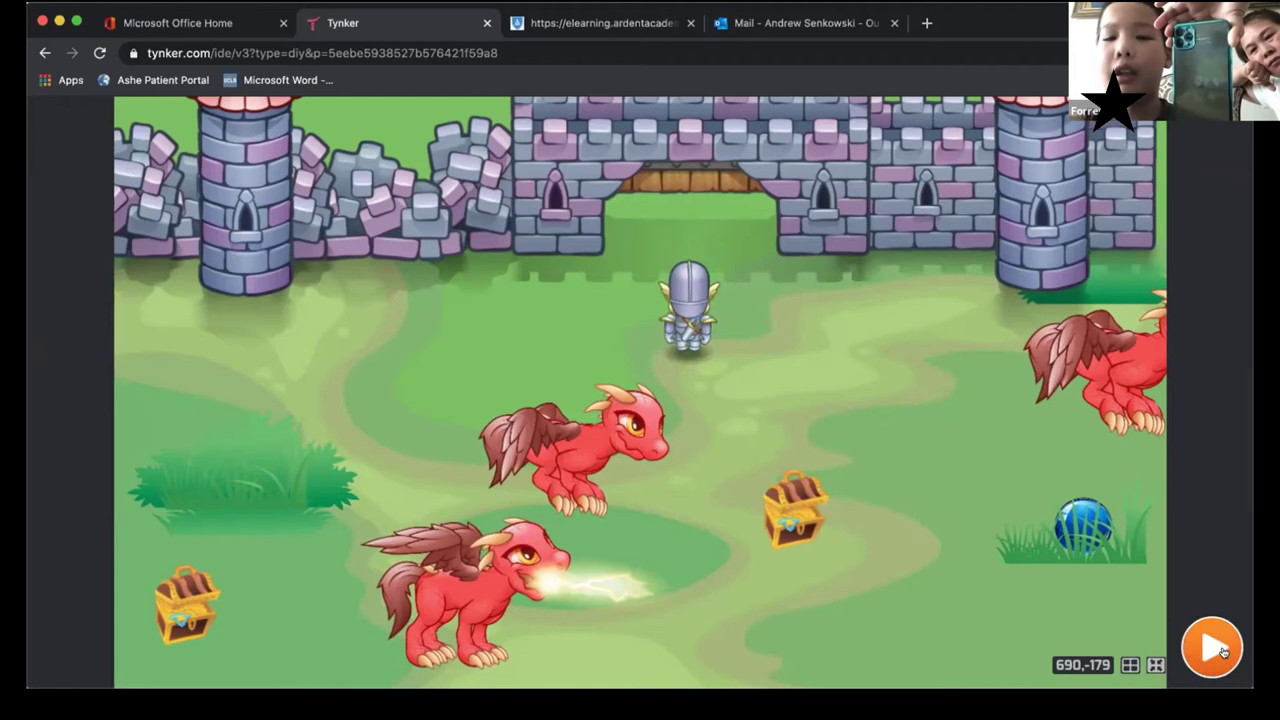
pyautogui.click(1222, 652)
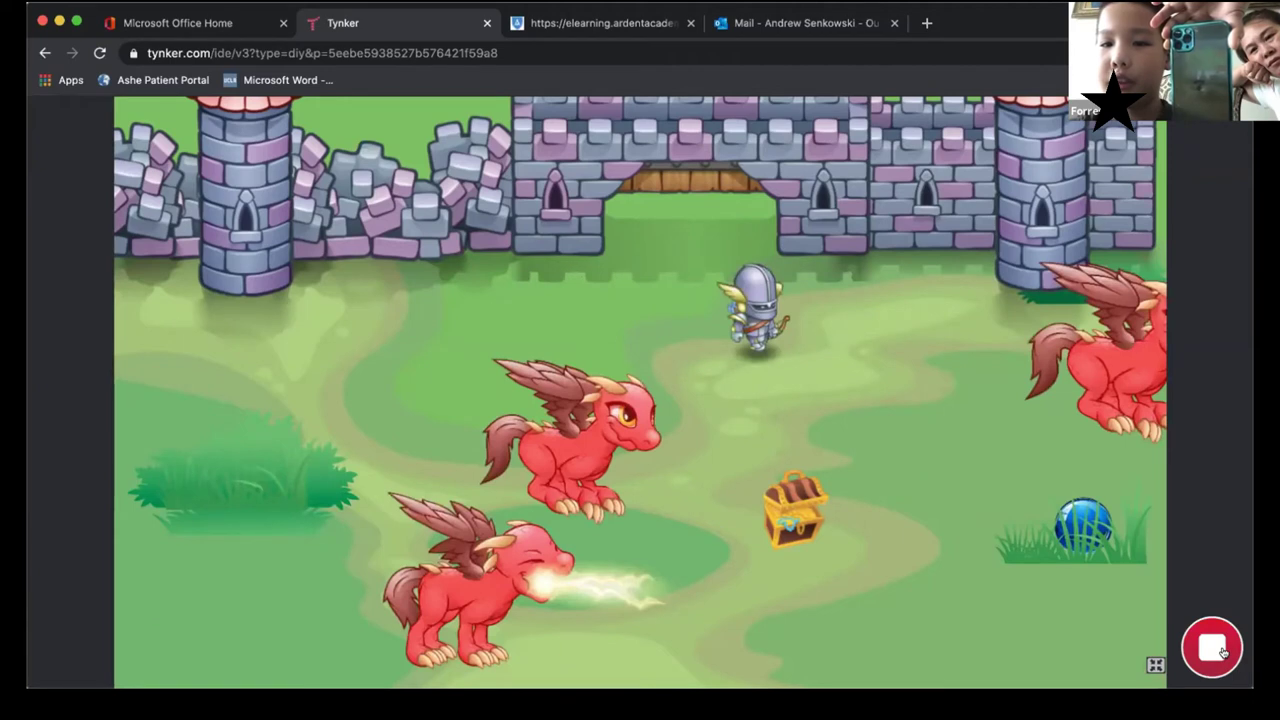
pyautogui.click(1209, 627)
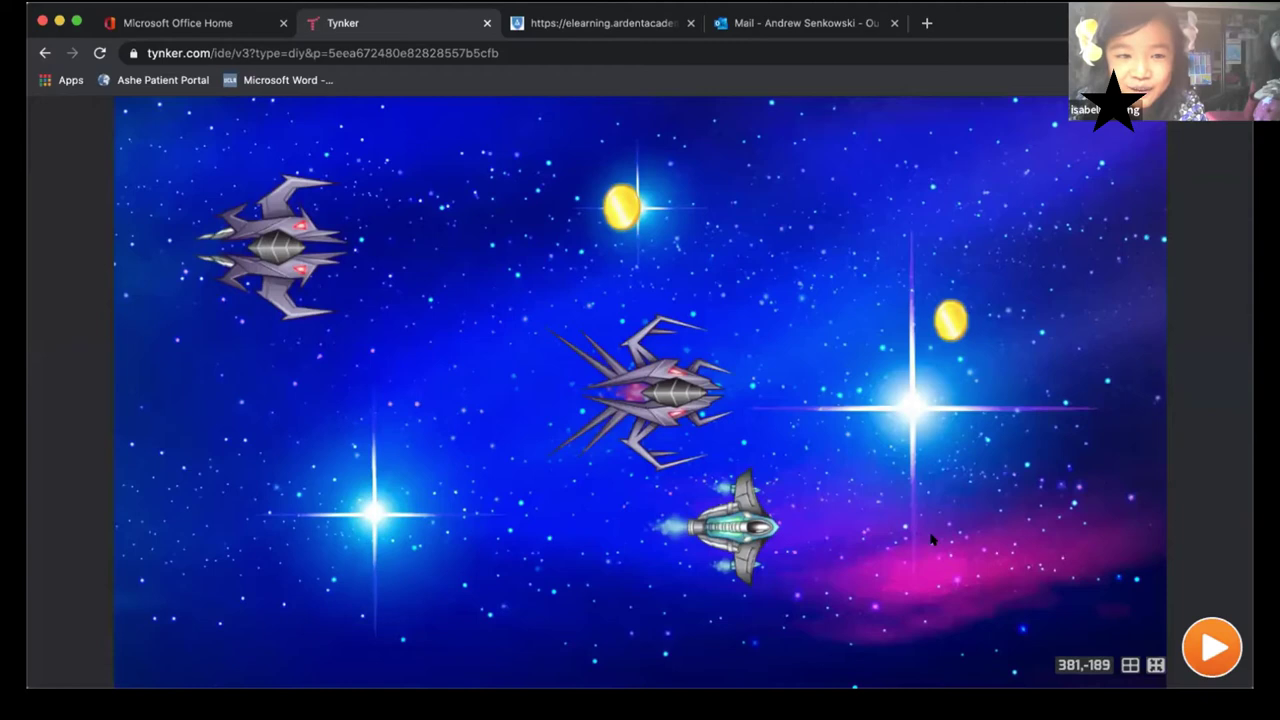
# Start the space shooter game, nudge the ship left, then restart the game
pyautogui.click(1216, 629)
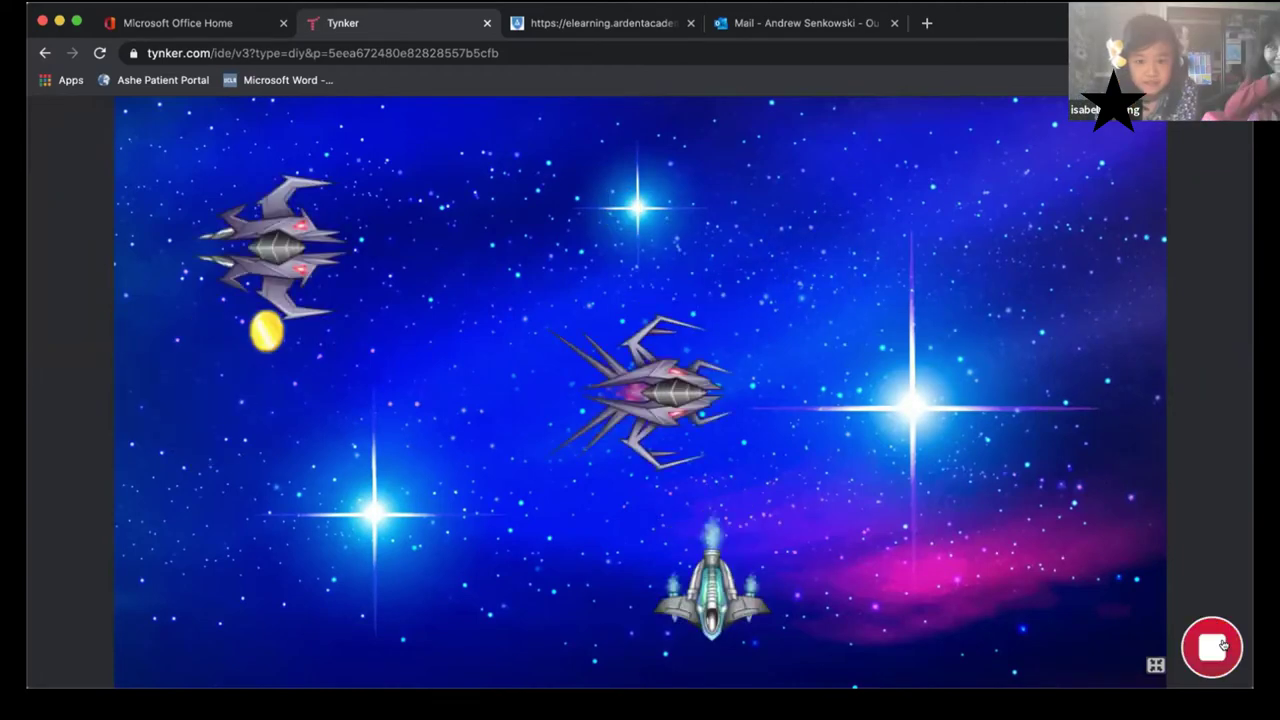
pyautogui.press('Left')
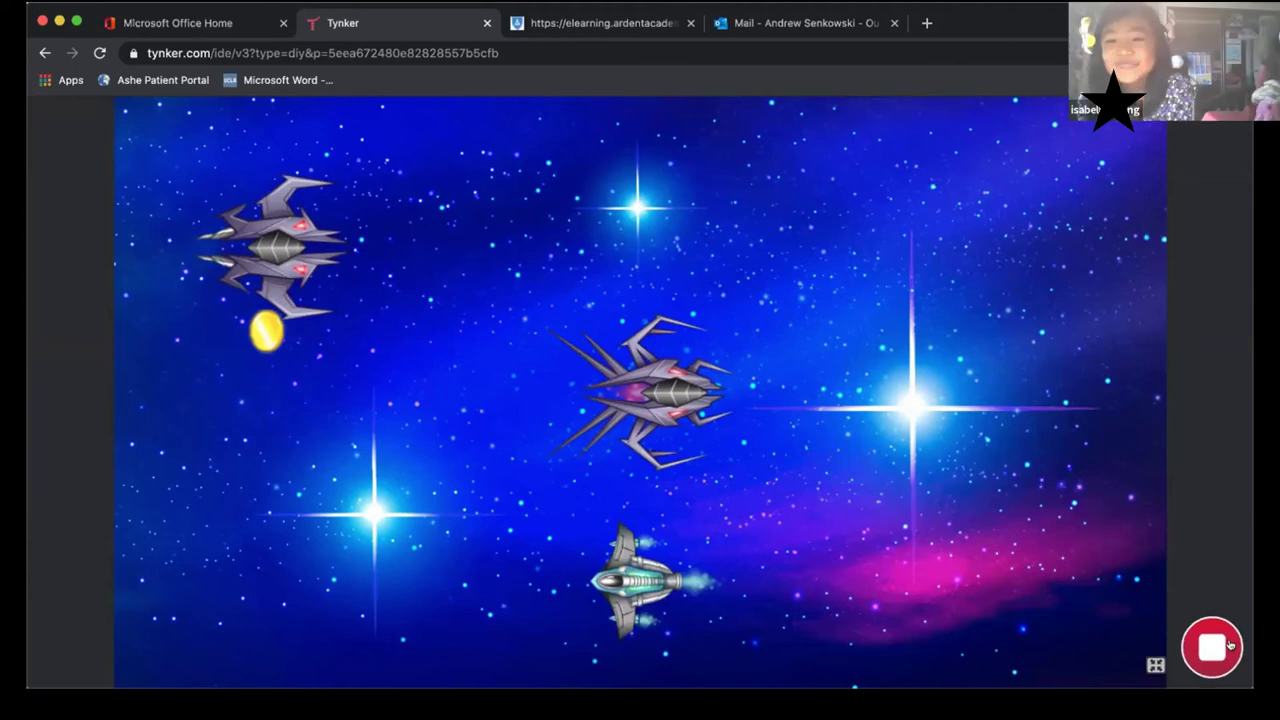
pyautogui.click(1228, 650)
pyautogui.click(1228, 651)
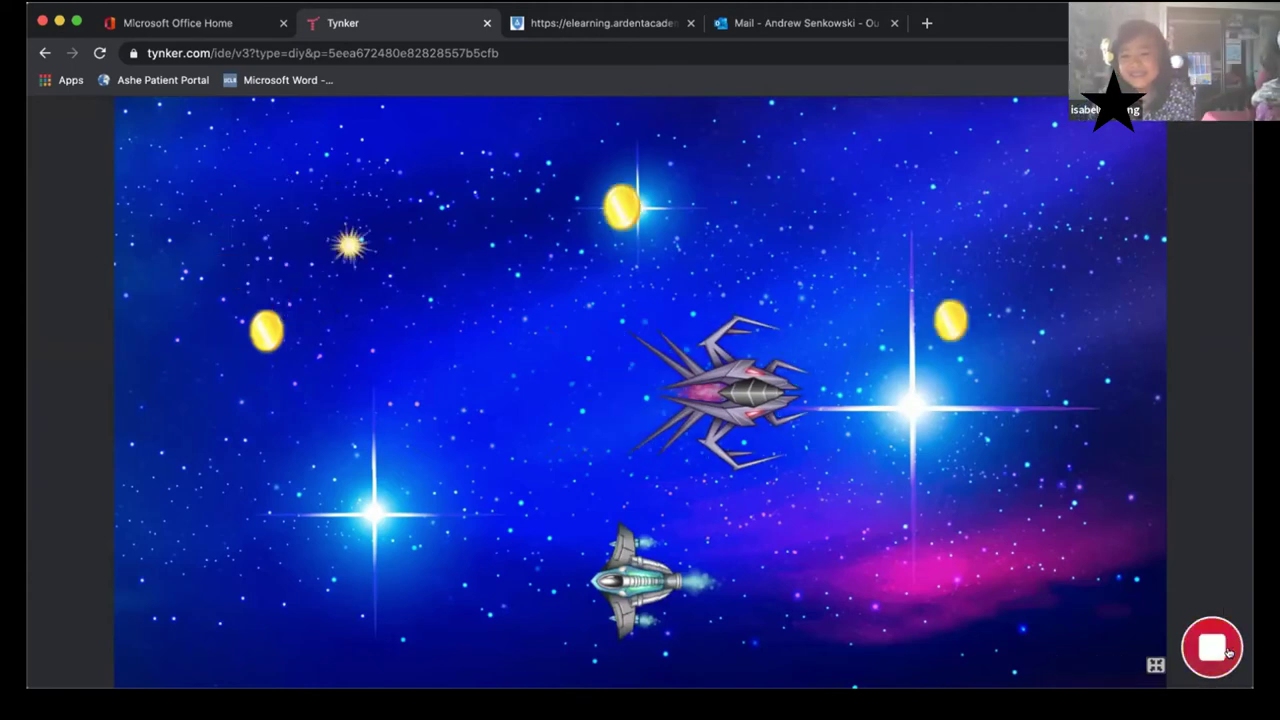
# Steer the player's ship left, up, right and back left to dodge enemy ships
pyautogui.press('Left')
pyautogui.press('Left')
pyautogui.press('Left')
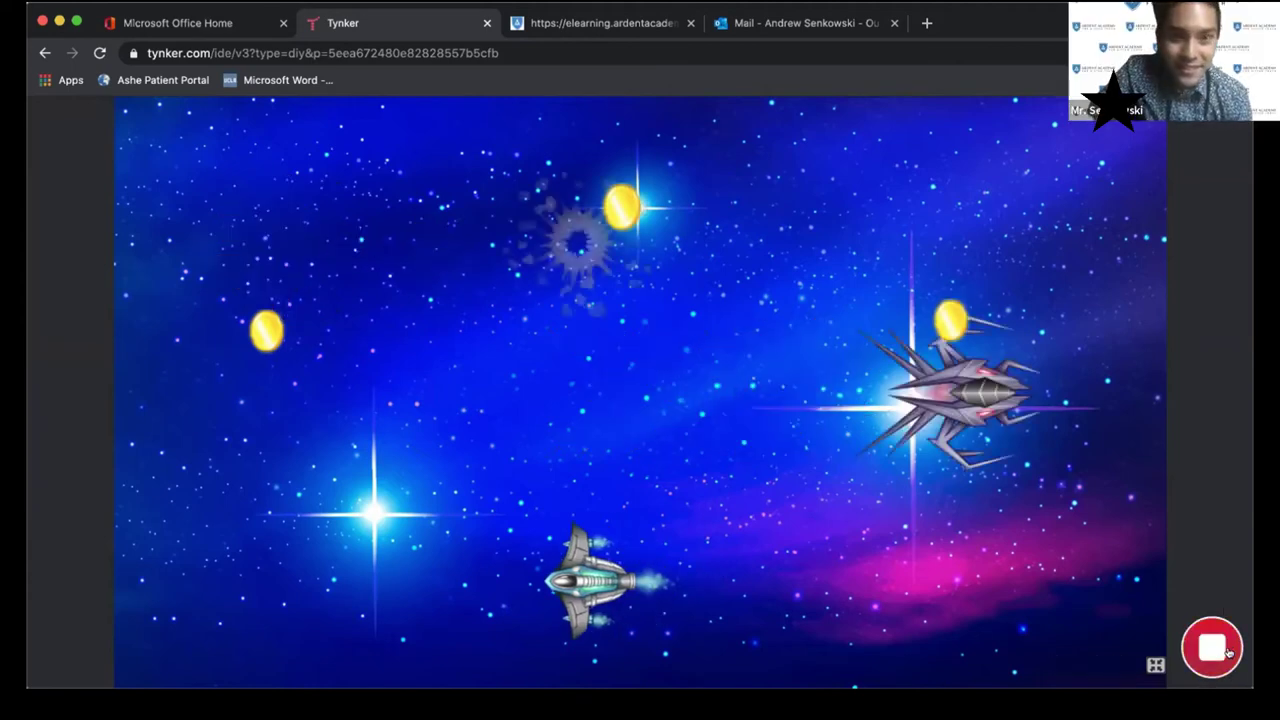
pyautogui.press('Left')
pyautogui.press('Left')
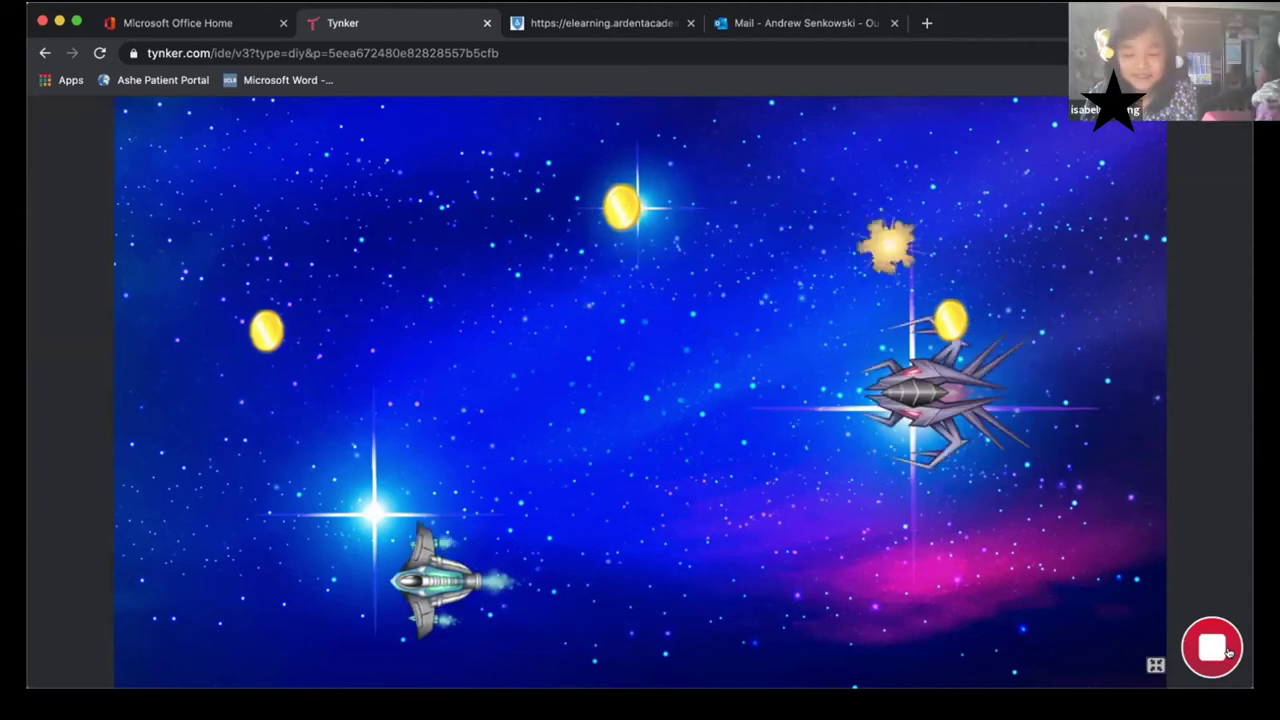
pyautogui.press('Up')
pyautogui.press('Right')
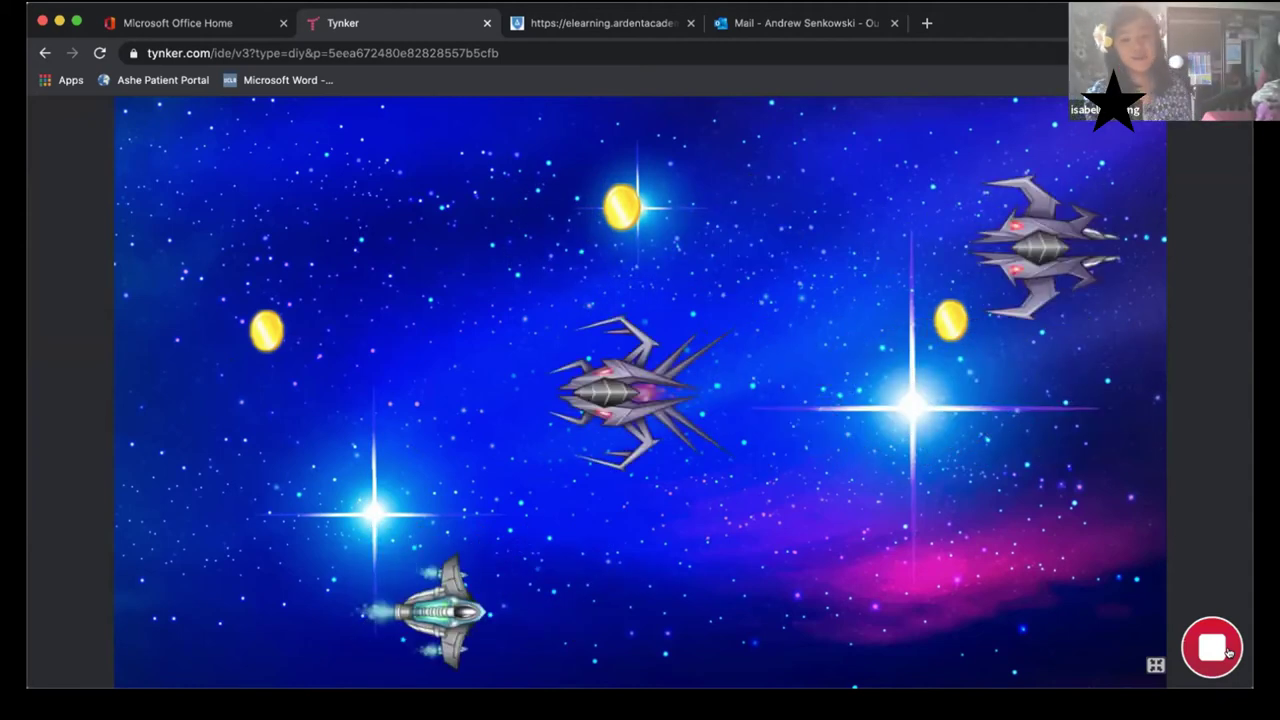
pyautogui.press('Right')
pyautogui.press('Right')
pyautogui.press('Right')
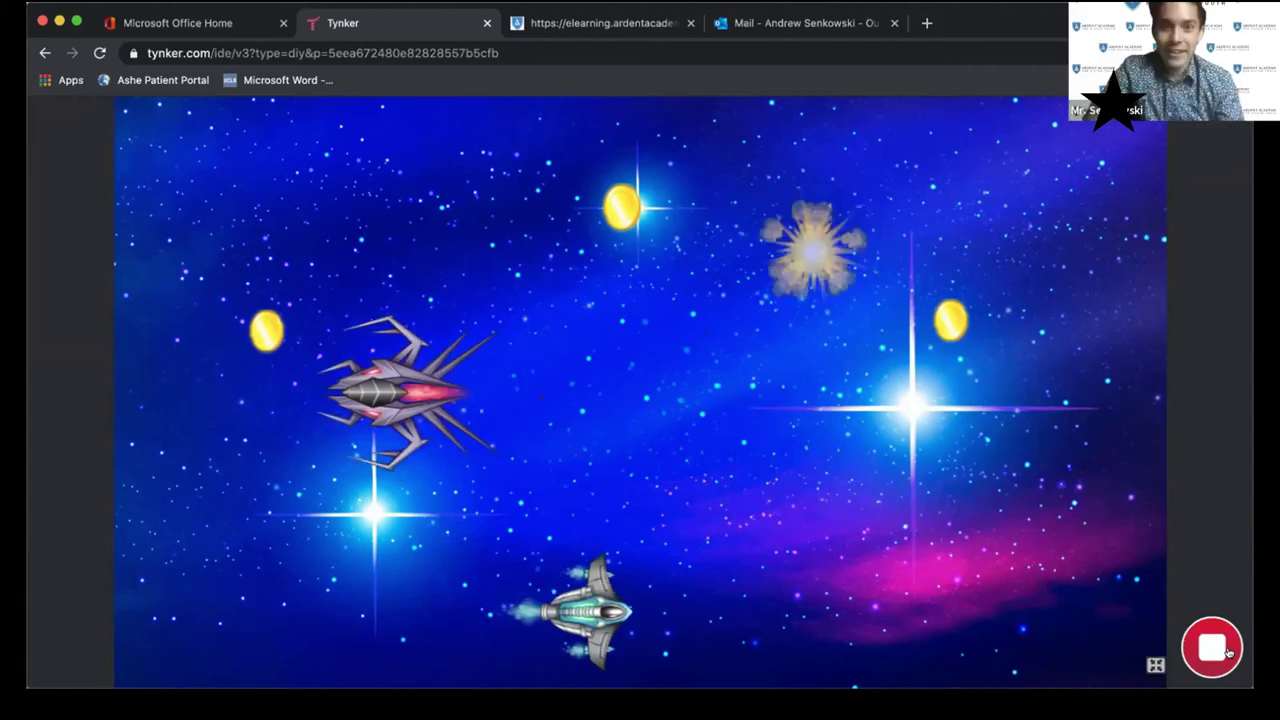
pyautogui.press('Right')
pyautogui.press('Left')
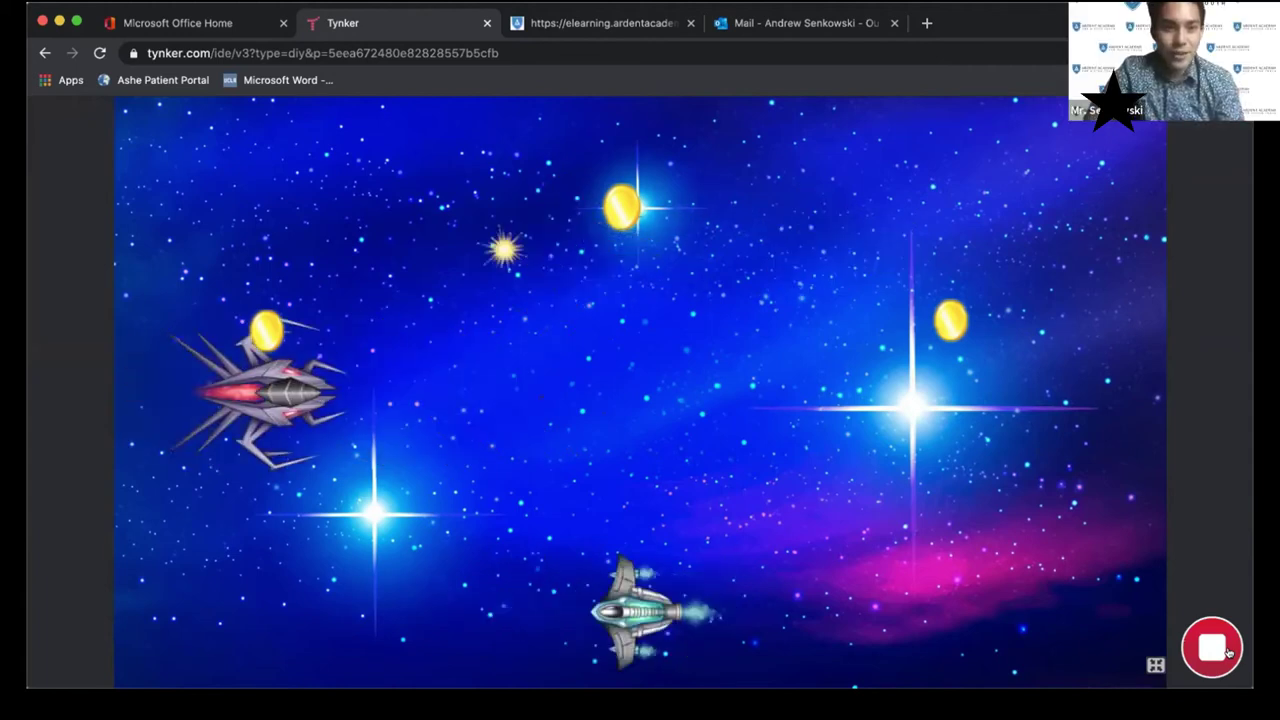
pyautogui.press('Left')
pyautogui.press('Left')
pyautogui.press('Left')
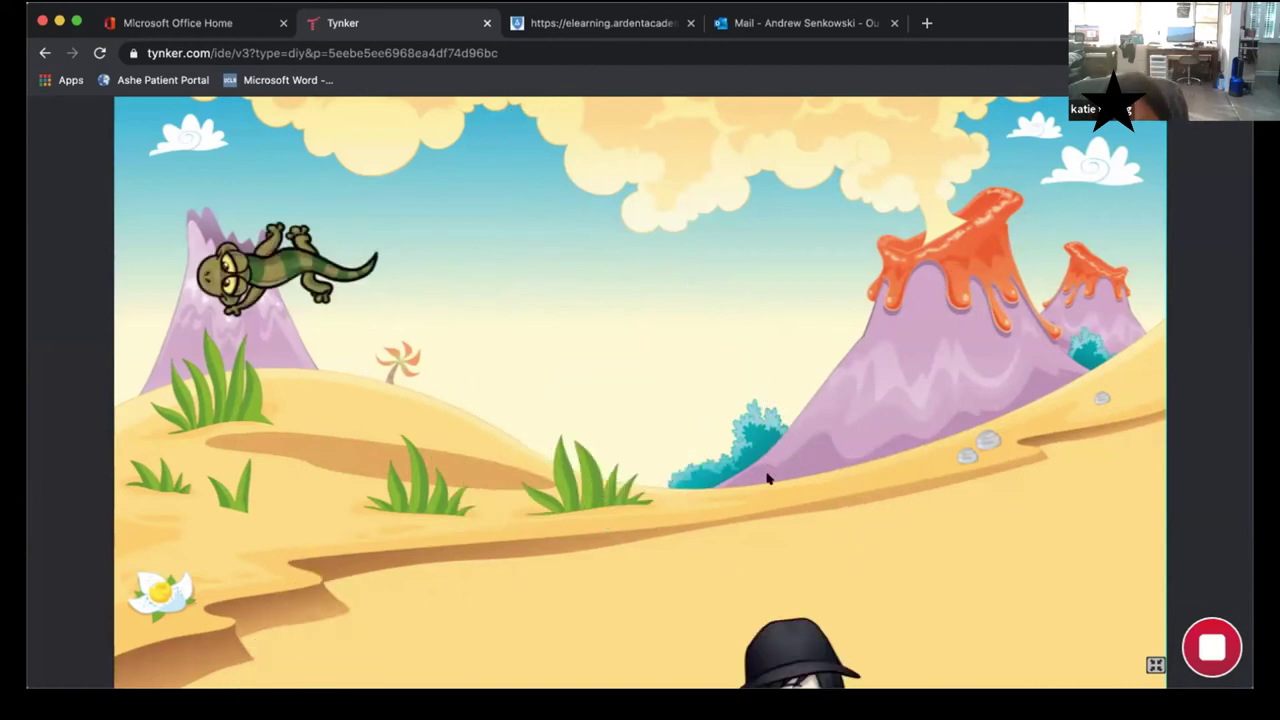
# Restart the desert volcano lizard game twice, stop it, then run it again
pyautogui.click(1201, 636)
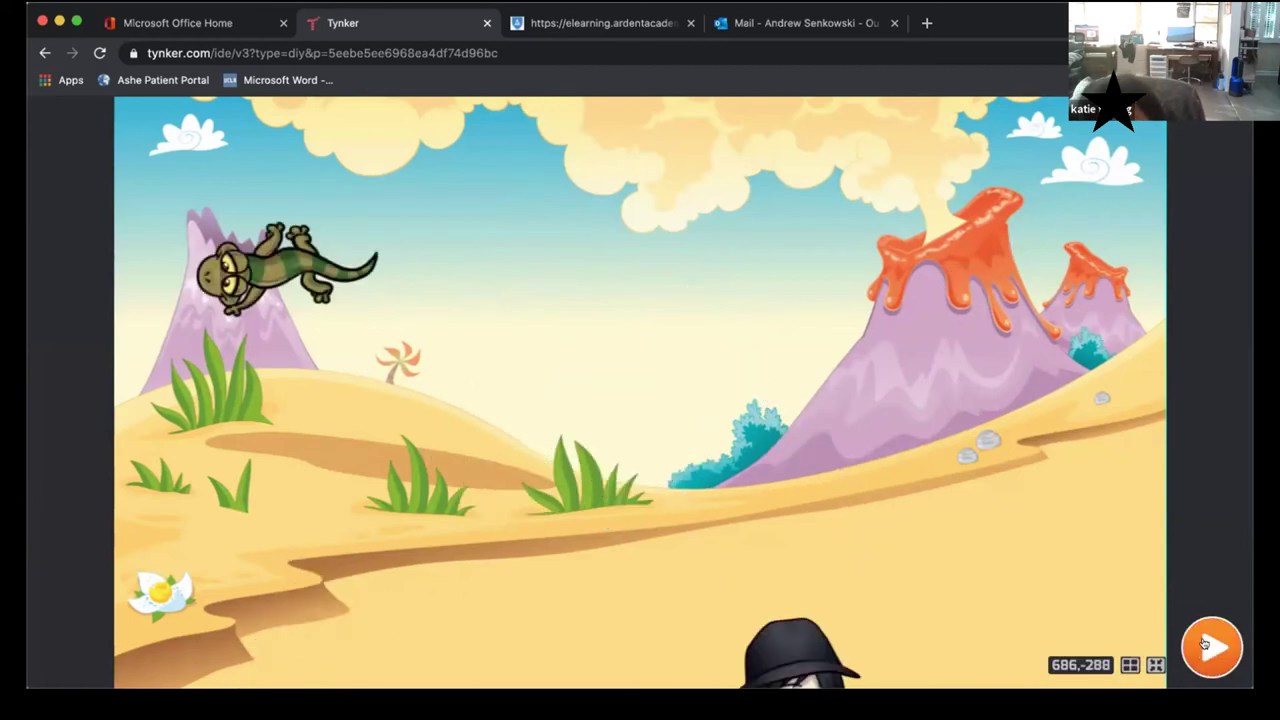
pyautogui.click(963, 586)
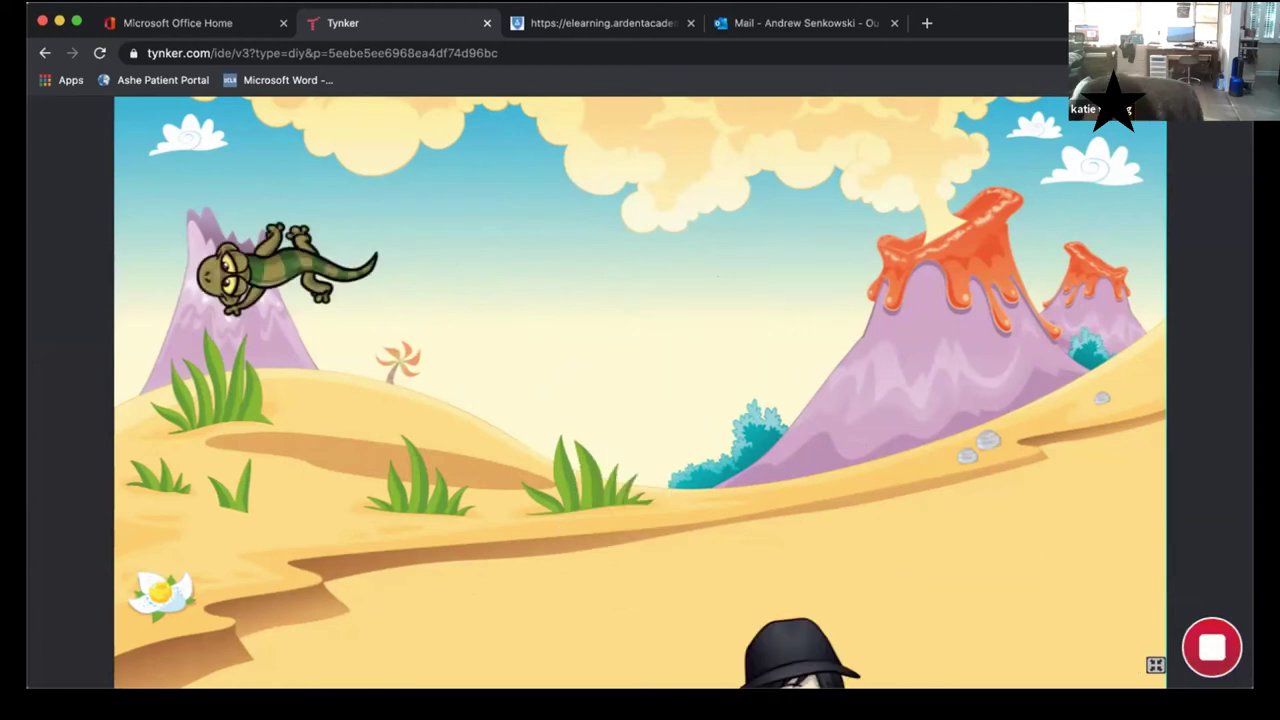
pyautogui.click(1208, 651)
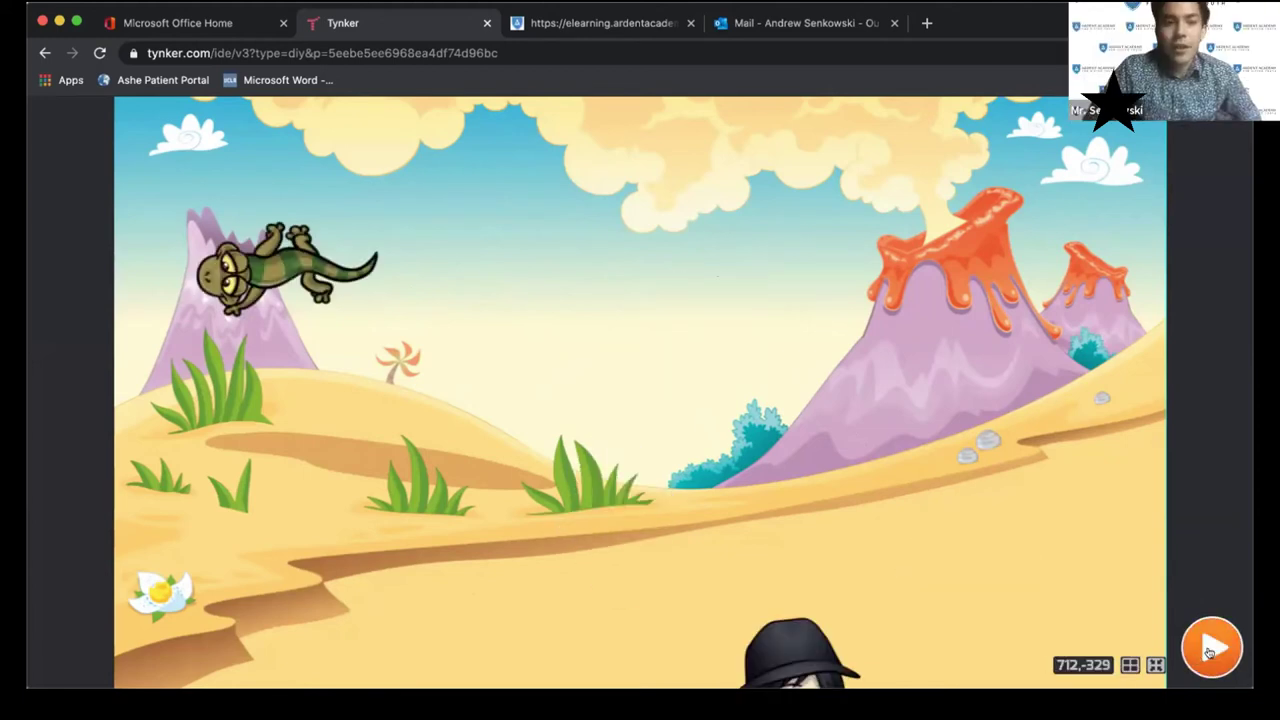
pyautogui.click(1208, 651)
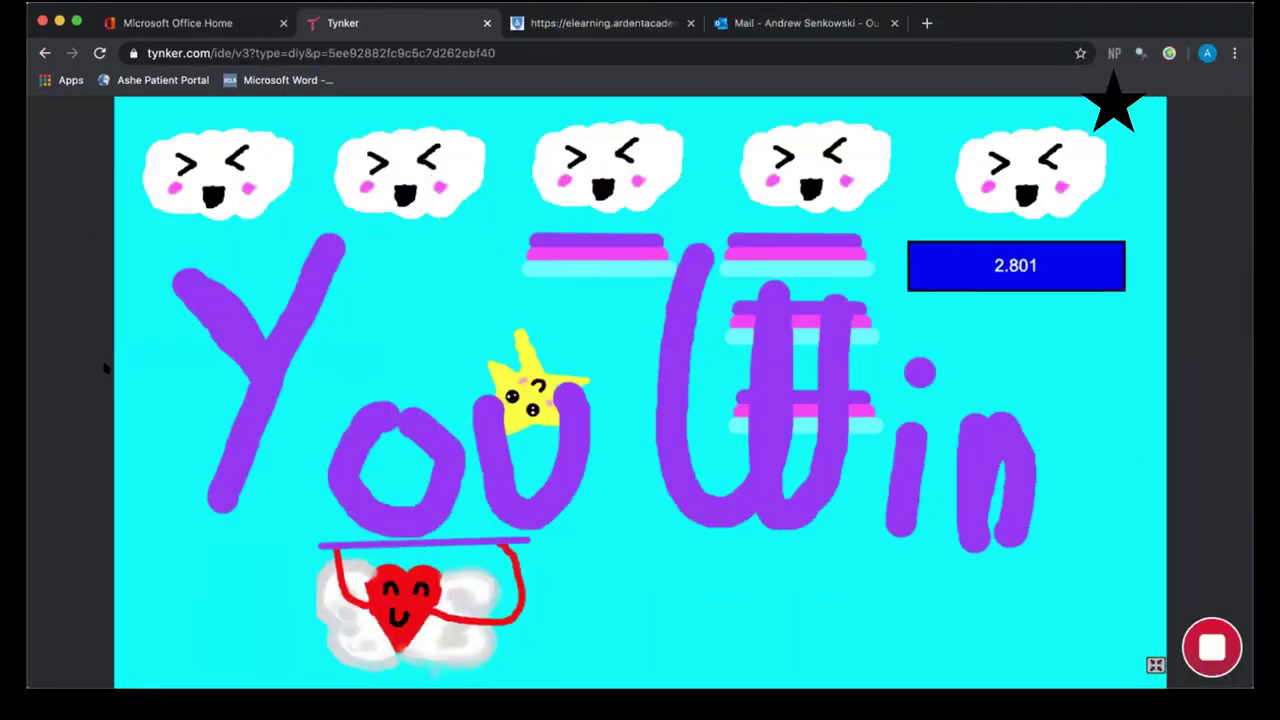
# Reset the star game and slide the heart paddle right, then left, to bounce the star
pyautogui.click(1214, 646)
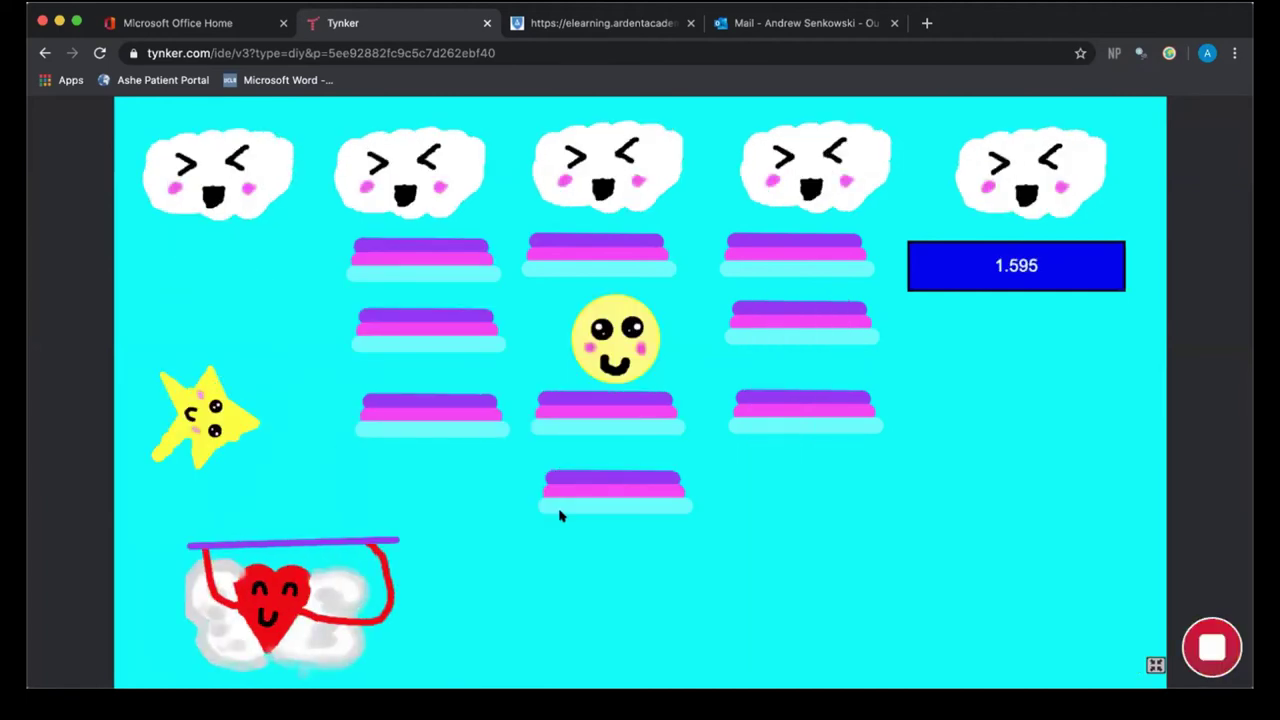
pyautogui.press('Right')
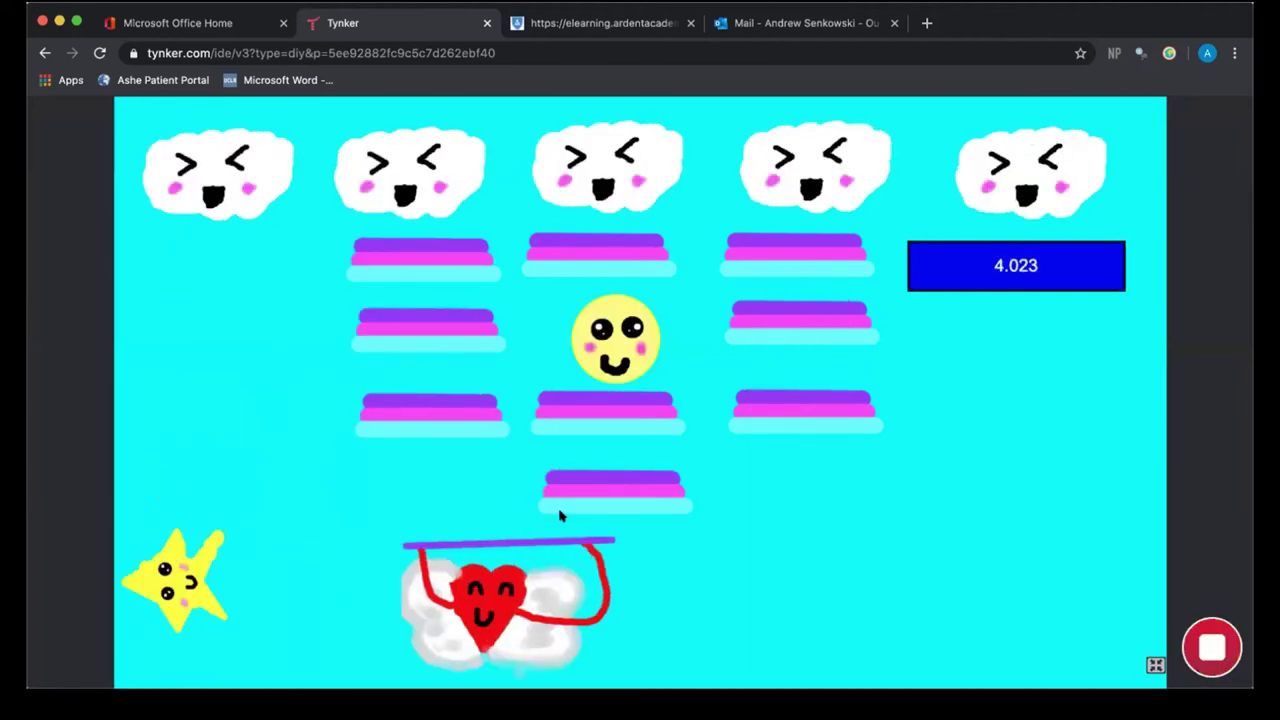
pyautogui.press('Right')
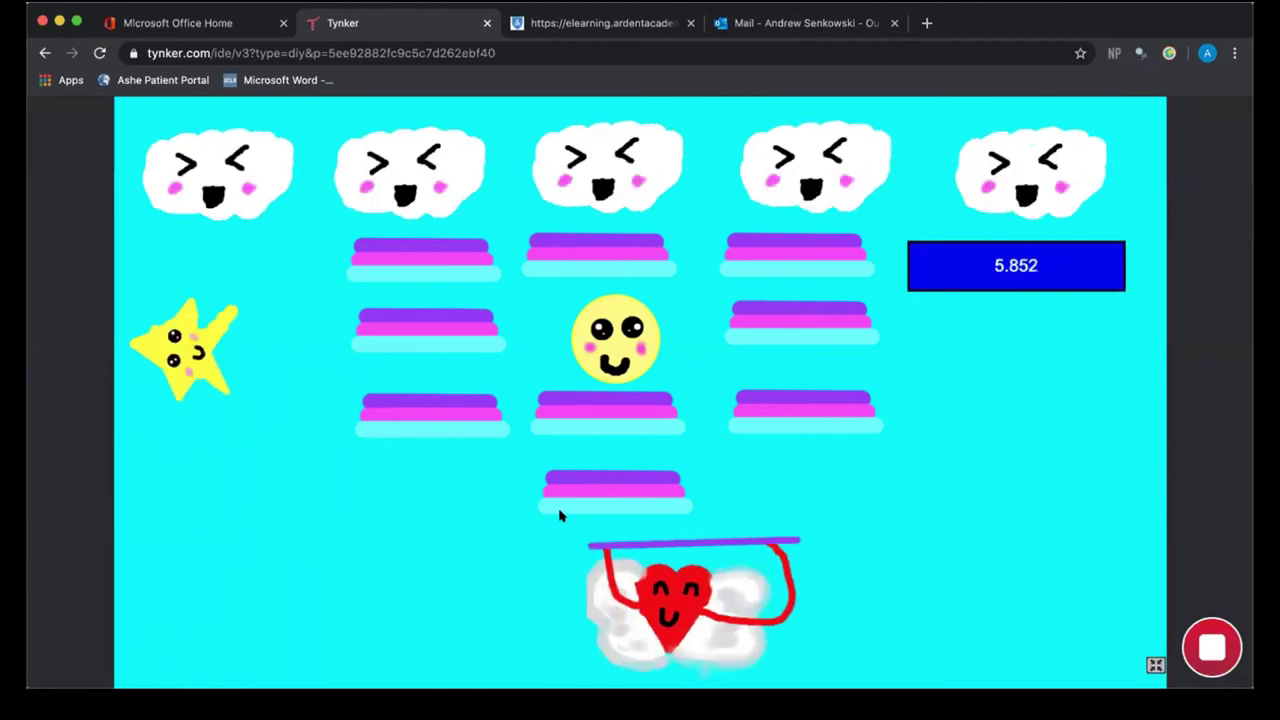
pyautogui.press('Left')
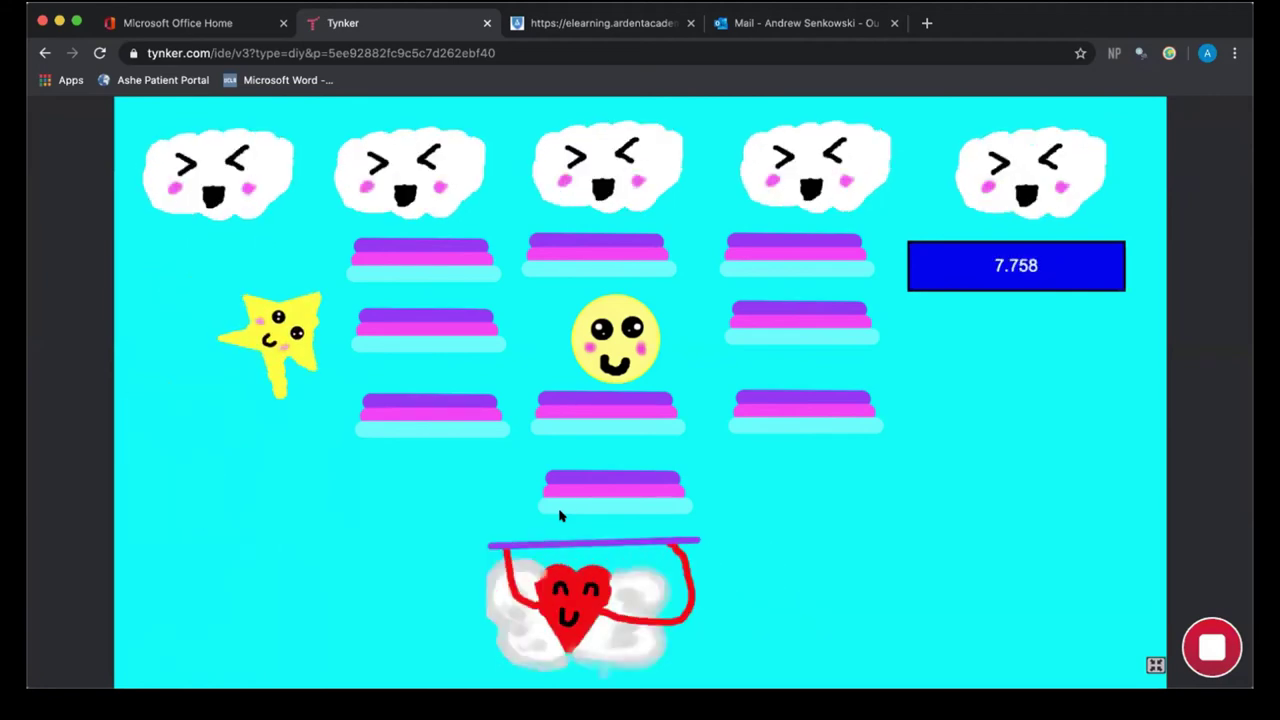
pyautogui.press('Left')
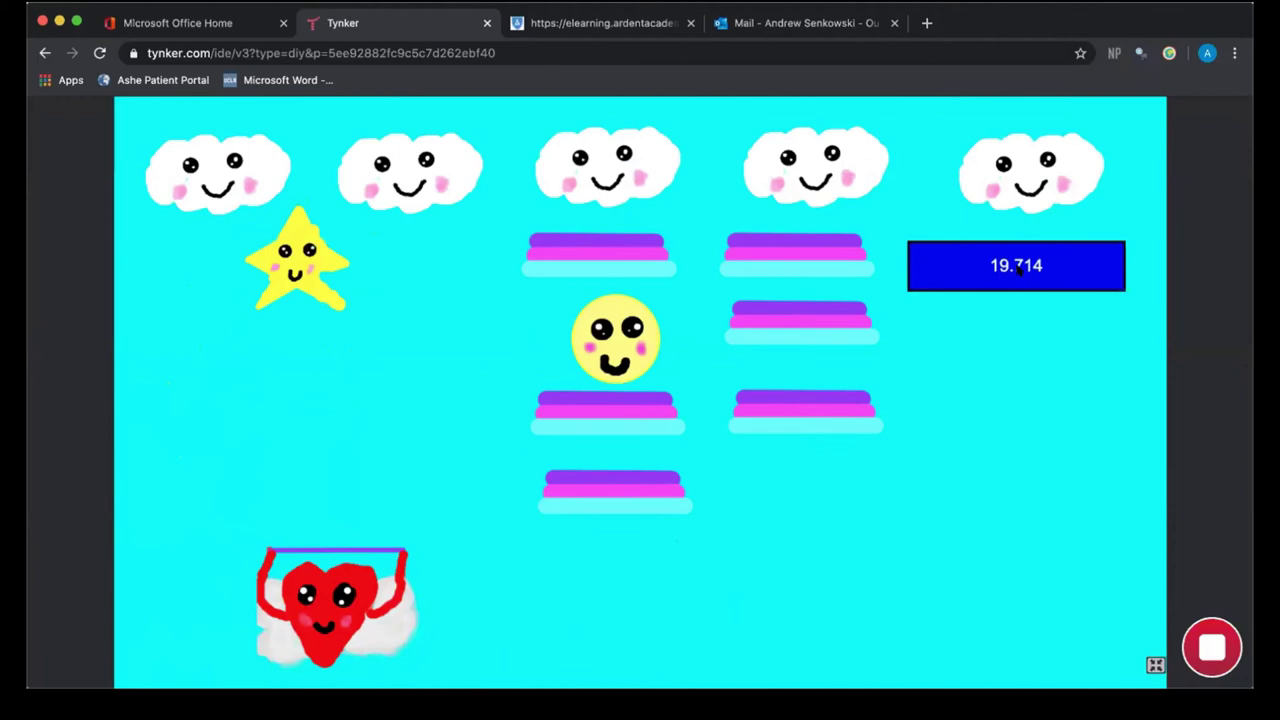
# Keep the star in play, moving the paddle to the left edge and back right until You Win
pyautogui.press('Left')
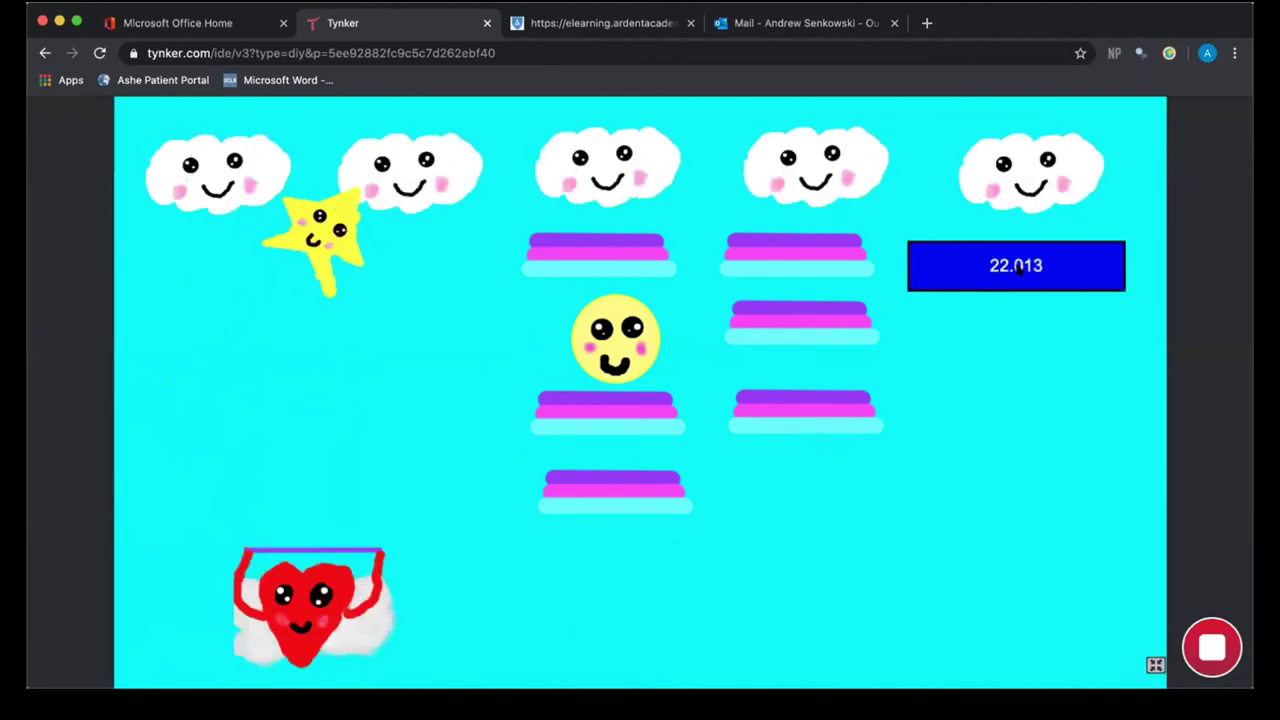
pyautogui.press('Left')
pyautogui.press('Left')
pyautogui.press('Left')
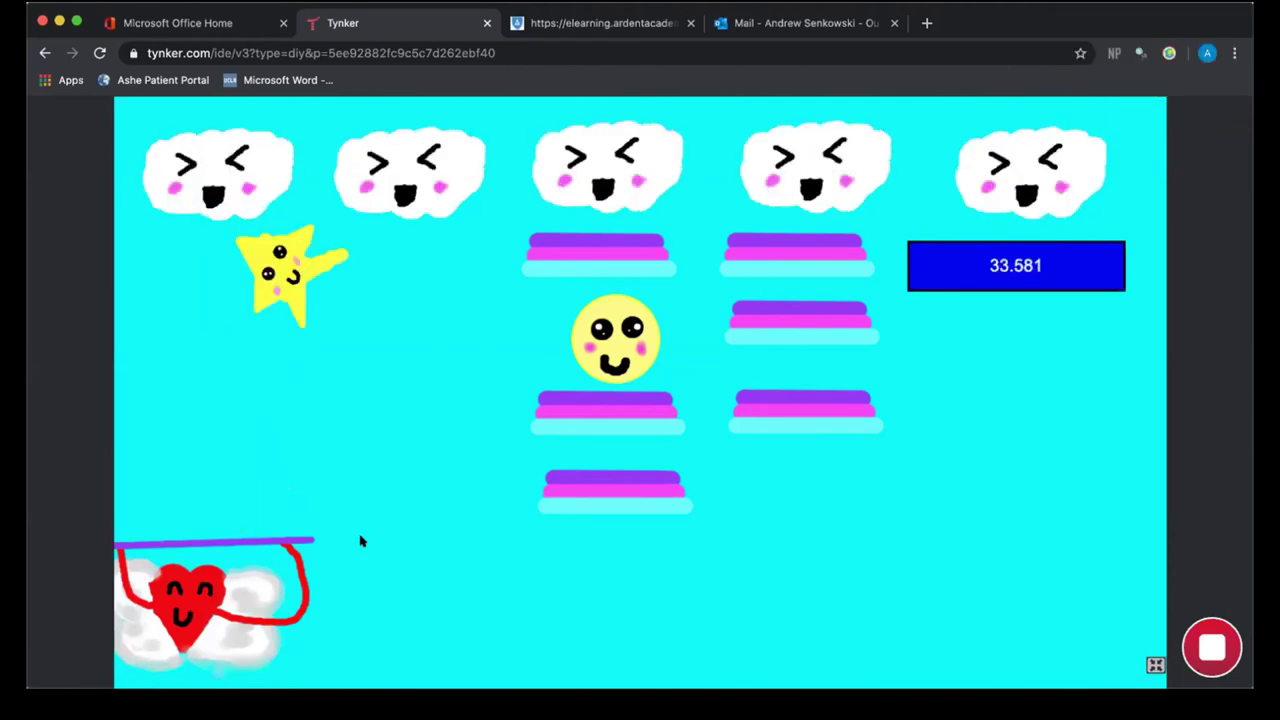
pyautogui.press('Right')
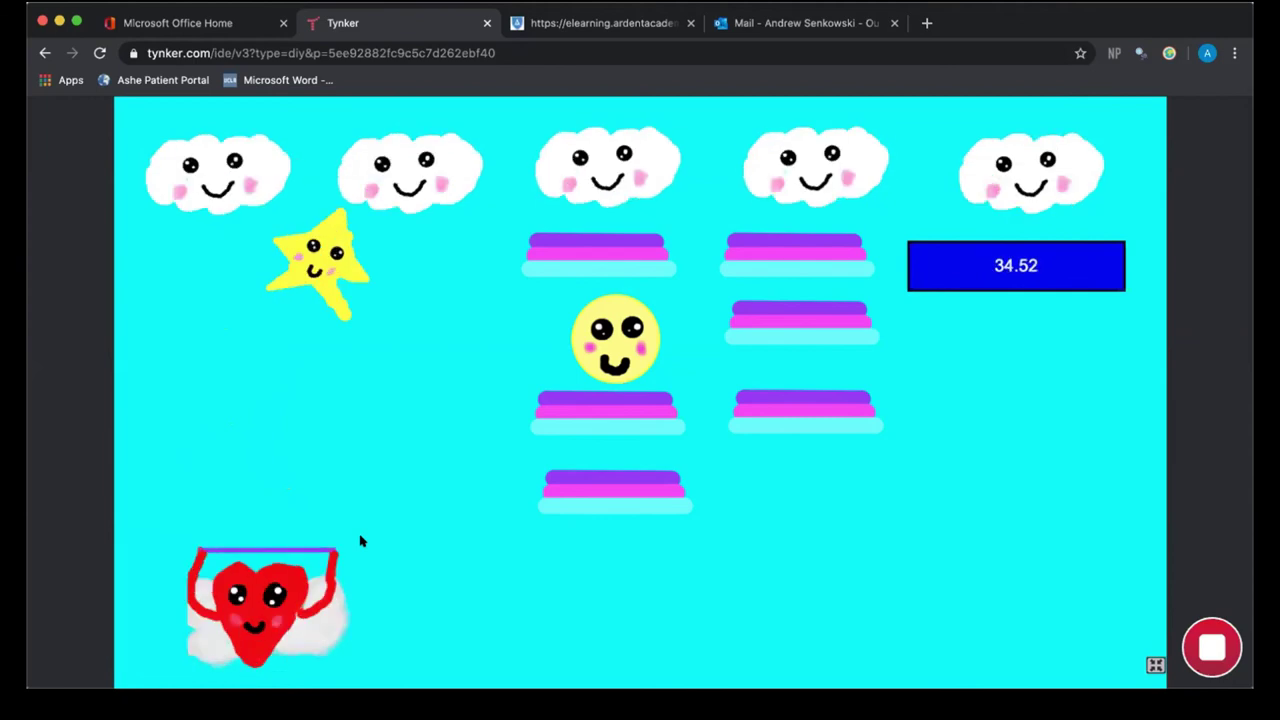
pyautogui.press('Right')
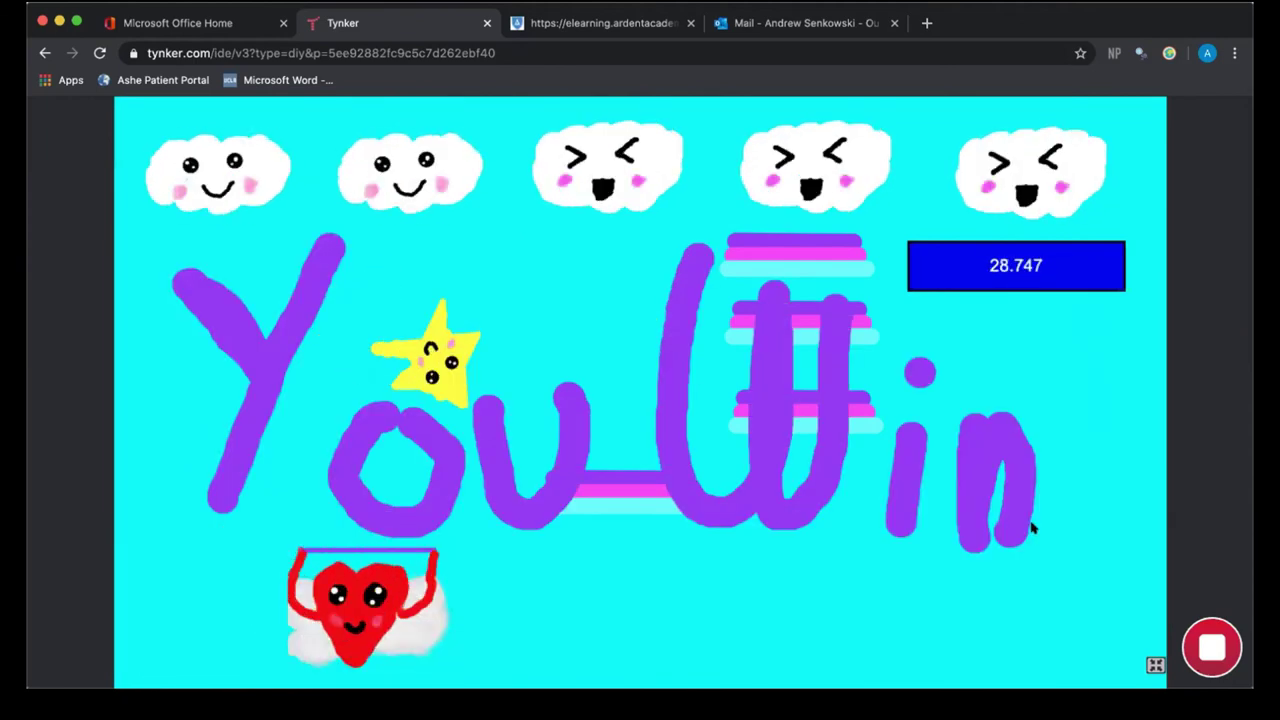
pyautogui.press('Right')
pyautogui.press('Right')
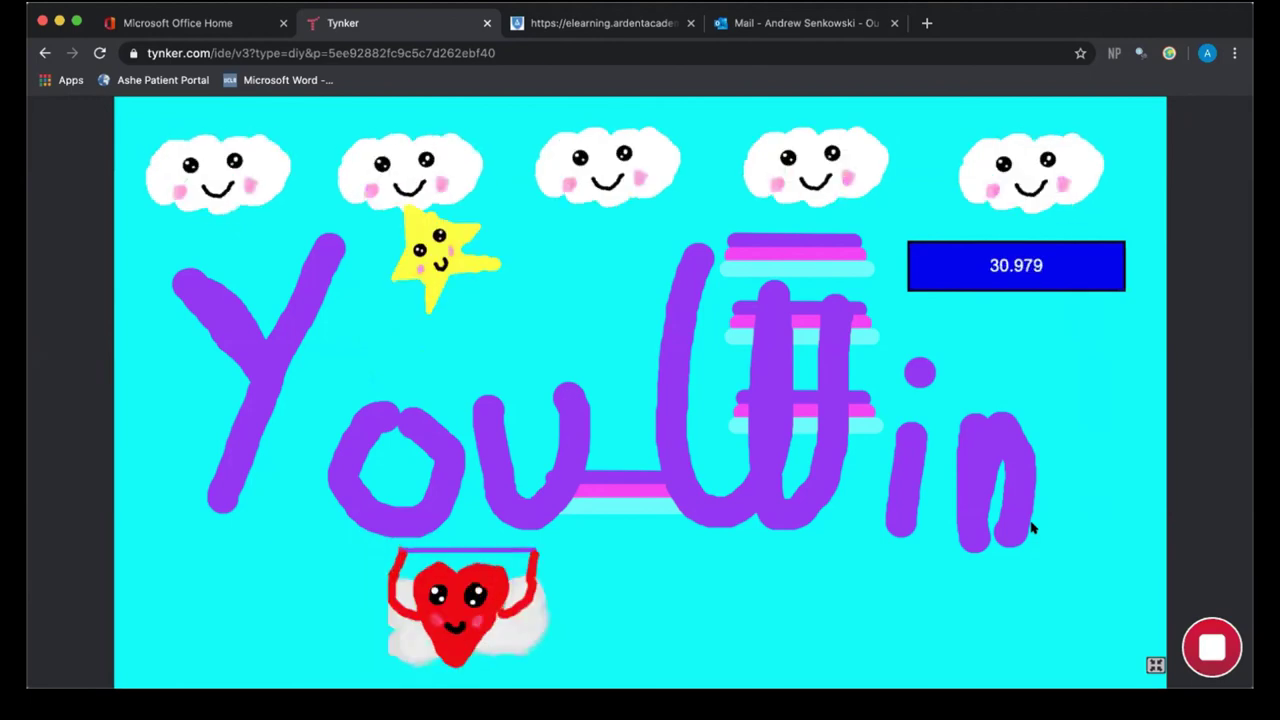
pyautogui.press('Left')
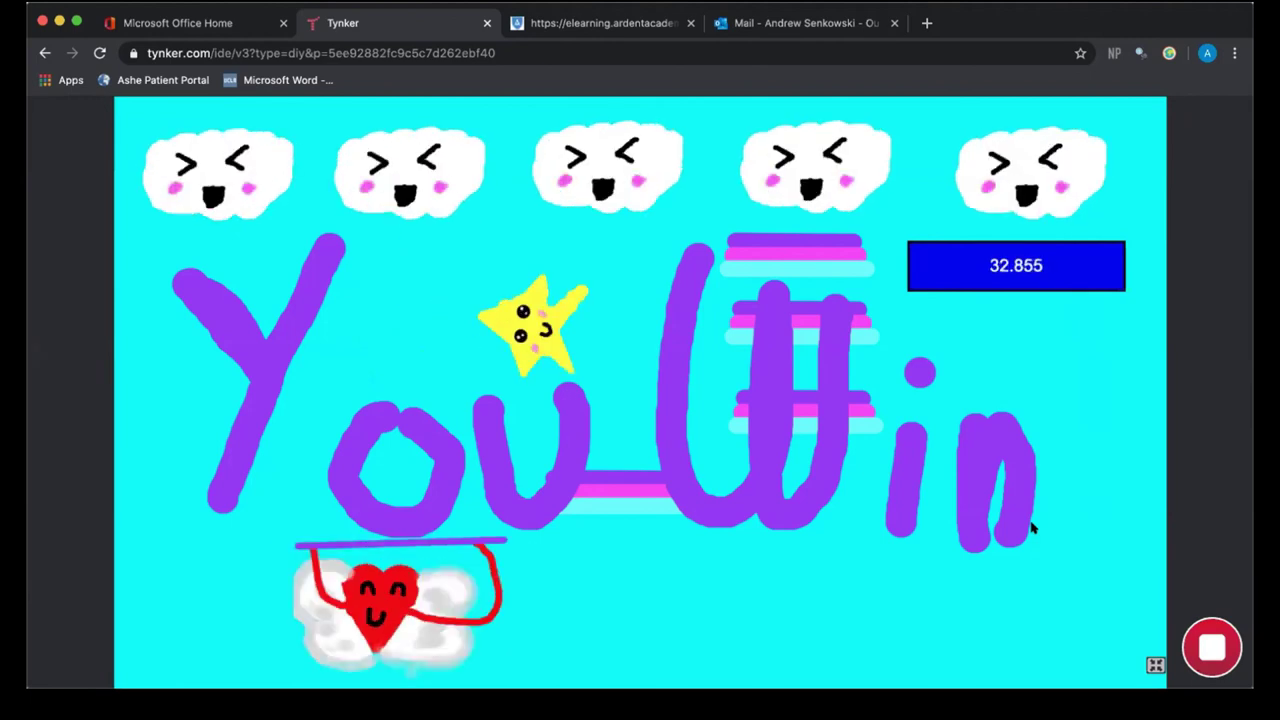